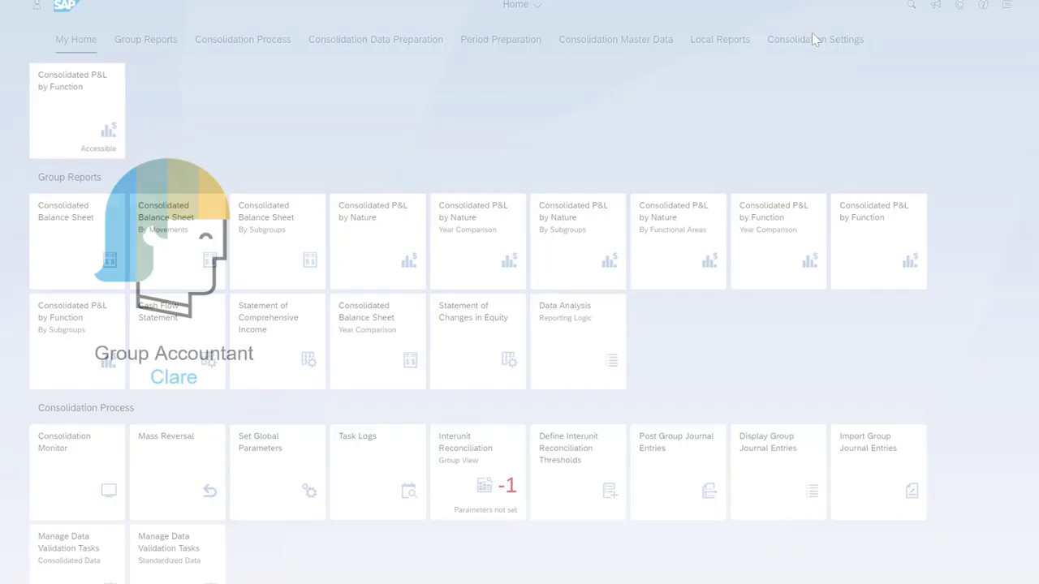
Create validation rule FSEK001 with short and long description 'Sales Expense Check'
click(817, 44)
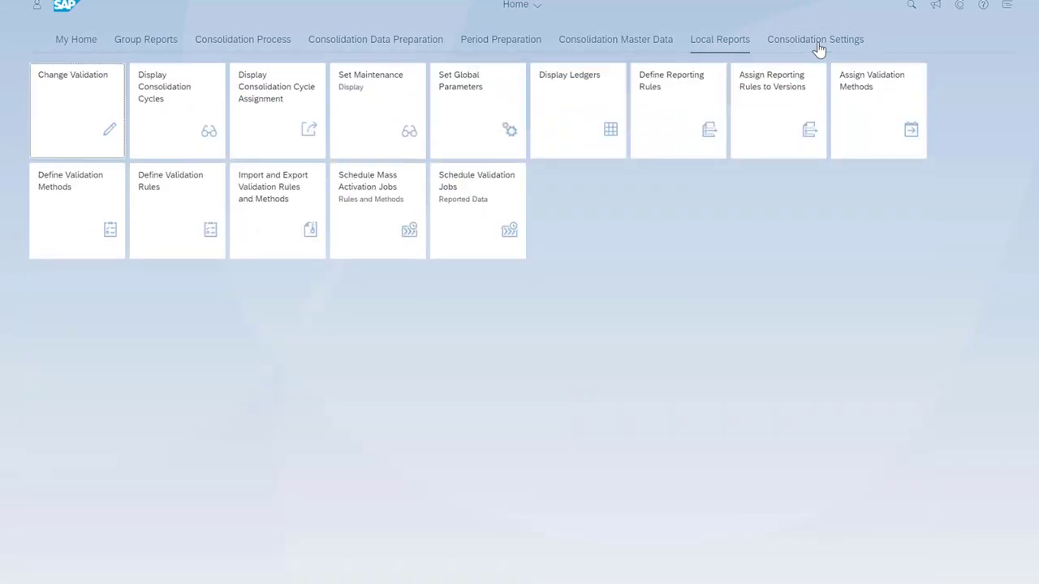
click(191, 211)
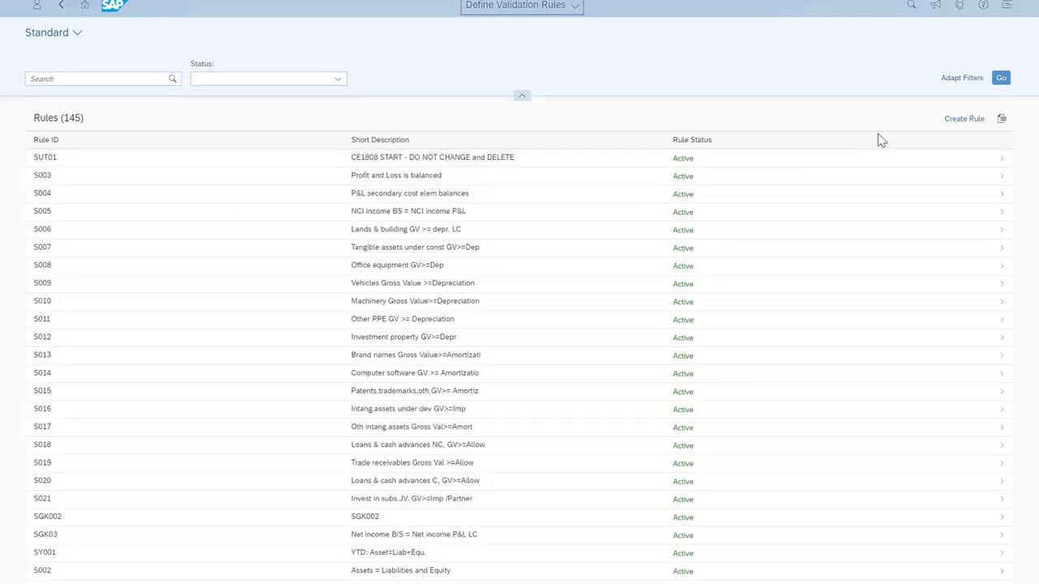
click(959, 121)
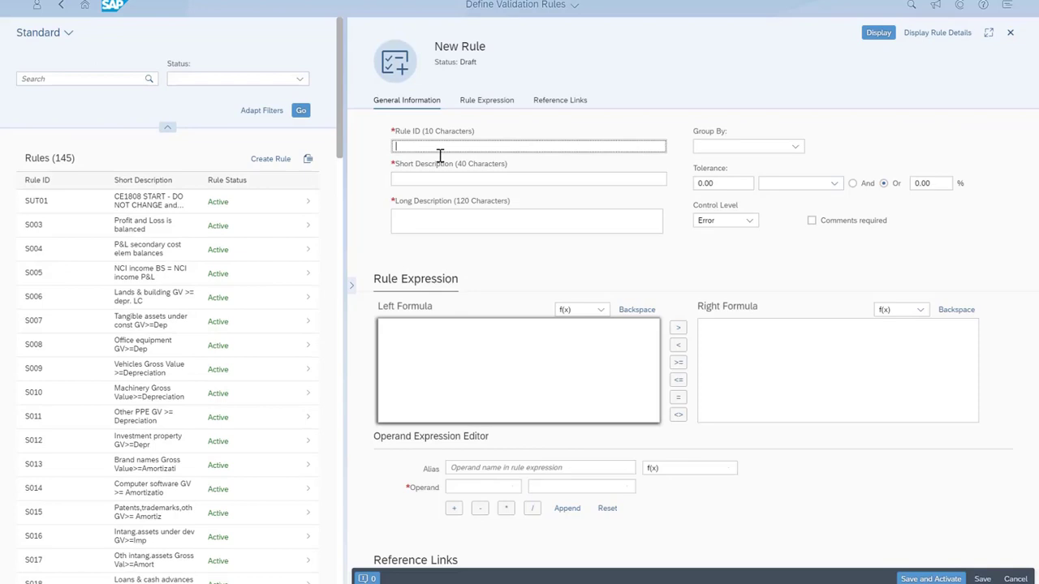
text(FSEK001)
click(435, 179)
text(Sales Expense Ch)
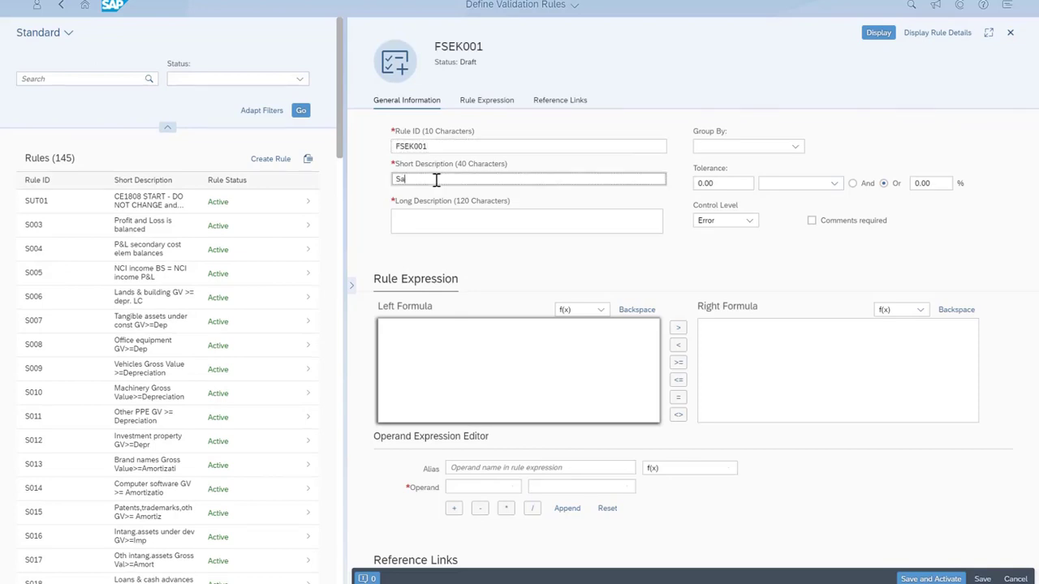
text(eck)
click(439, 215)
click(408, 349)
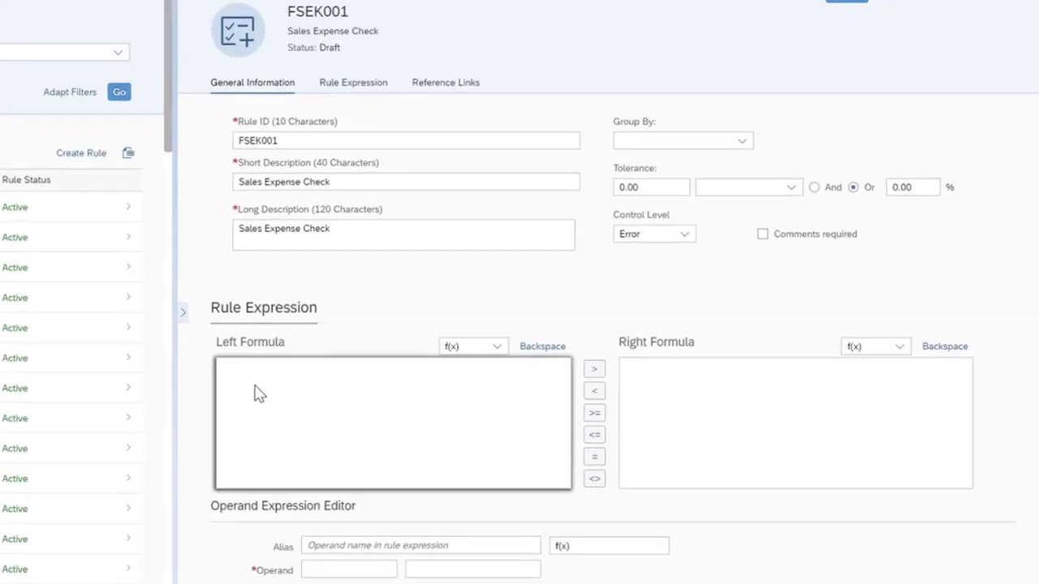
Add operand PeriodSalesExpense to the left formula: sum of current amount where FinancialStatementItem is like 00007
click(439, 485)
text(PeriodSalesExpense)
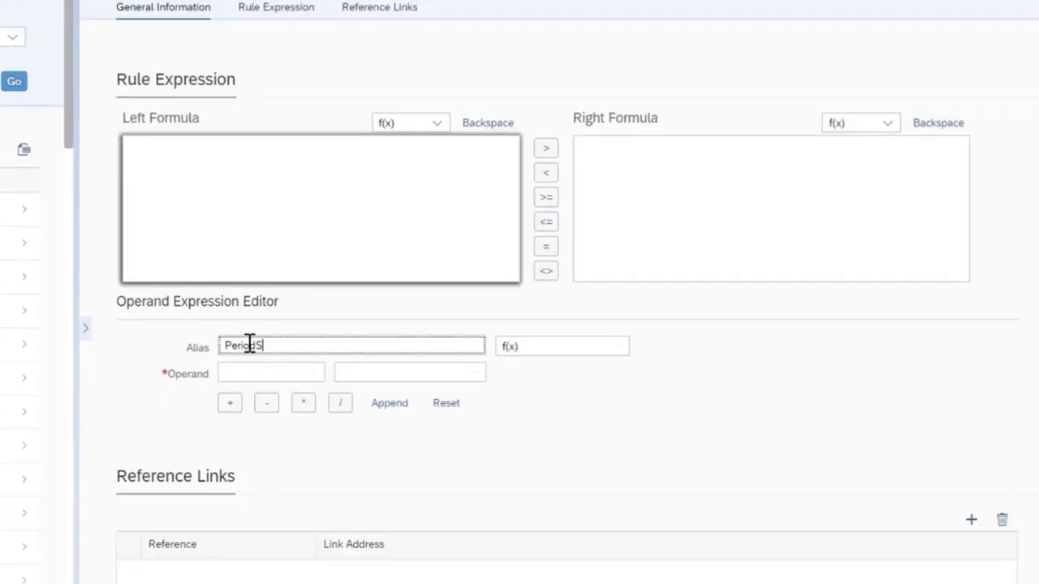
click(309, 374)
click(283, 396)
click(476, 373)
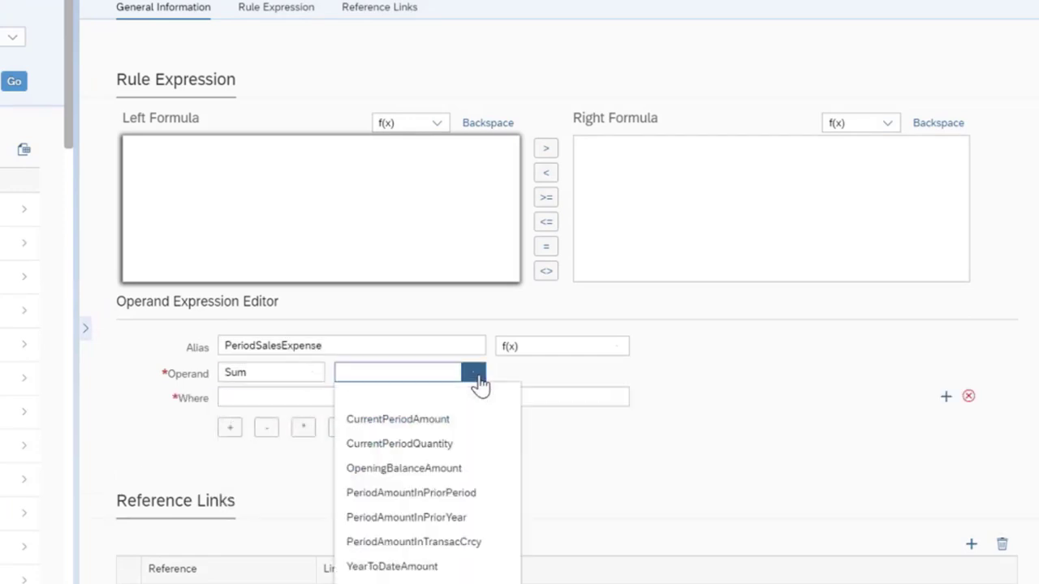
click(470, 423)
click(481, 398)
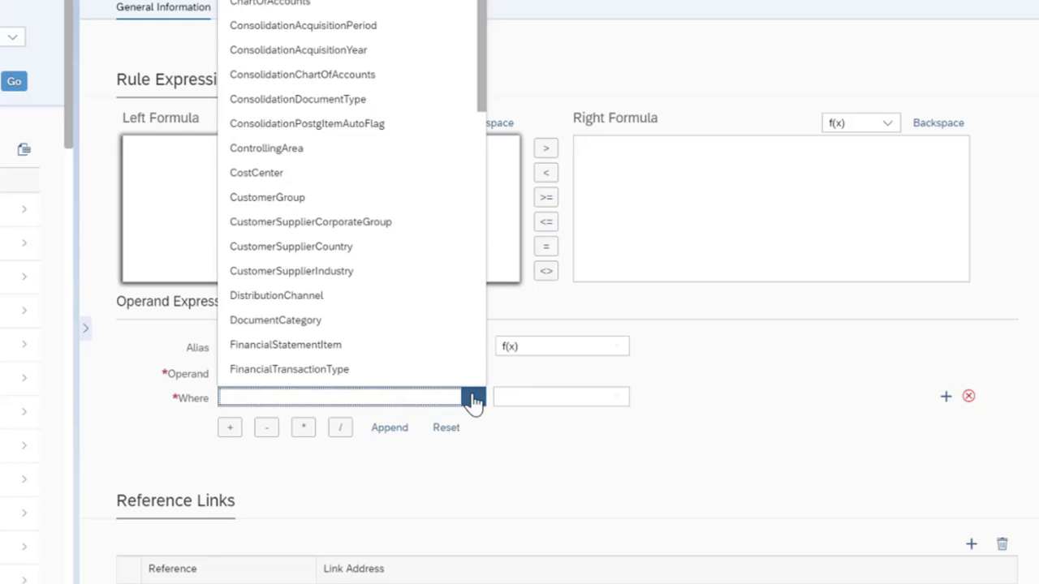
click(446, 345)
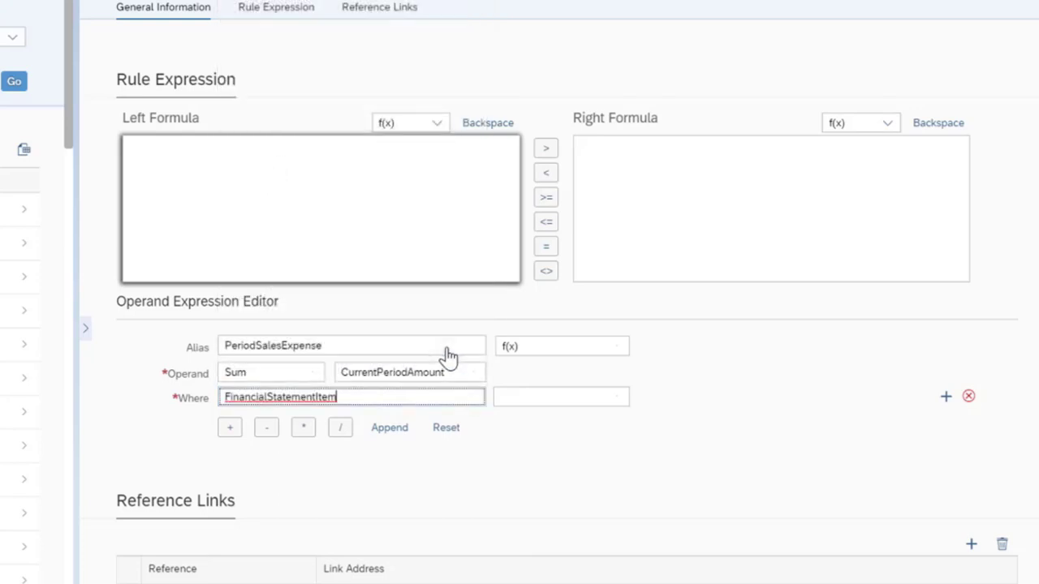
click(620, 397)
click(578, 570)
click(726, 399)
text(00007*)
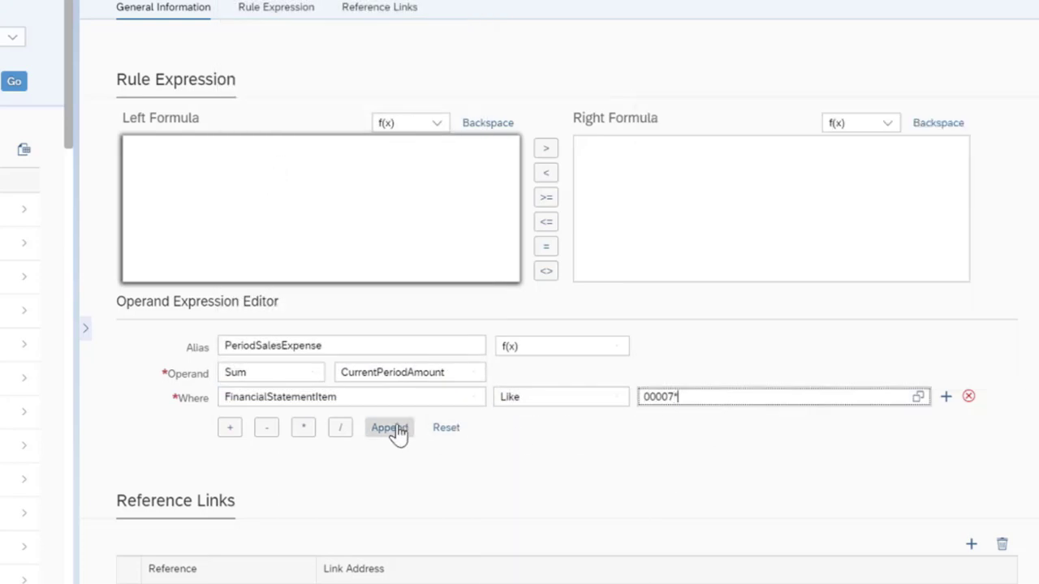
click(390, 428)
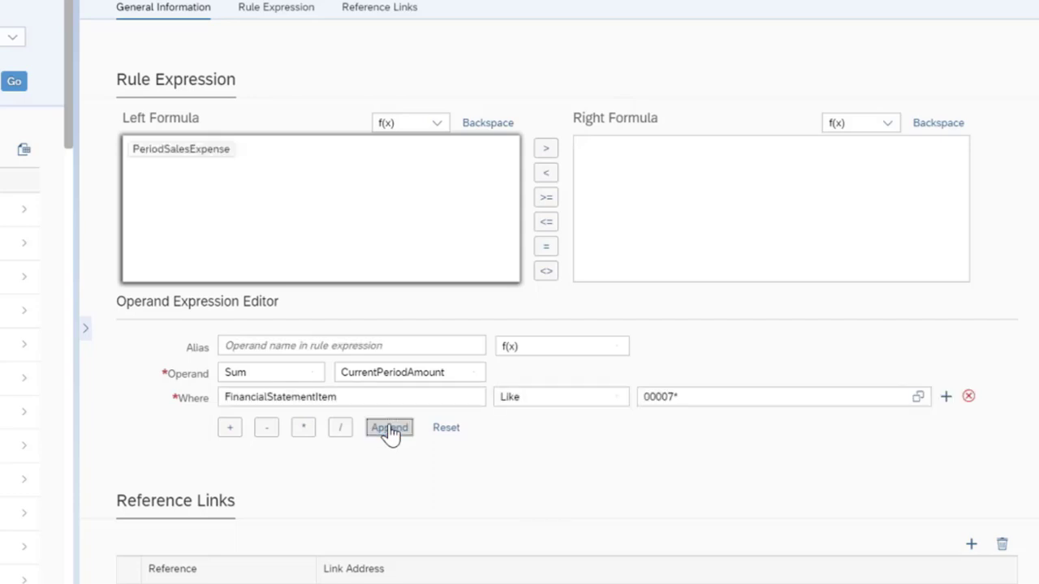
Add operand PriorPeriodSalesExpense on the prior amount to the right formula, compared with <=
click(676, 170)
click(314, 346)
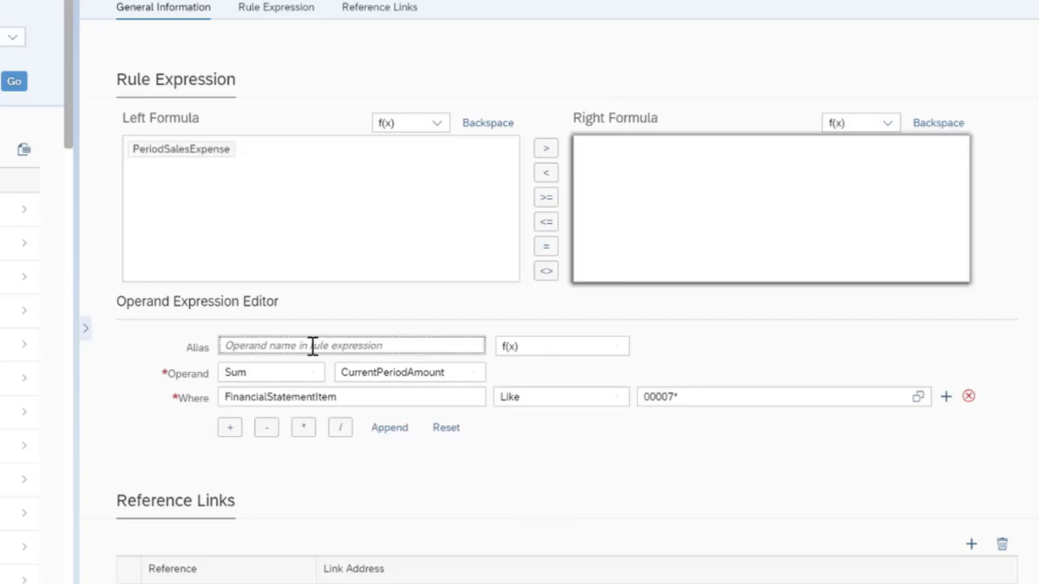
text(PricrPer)
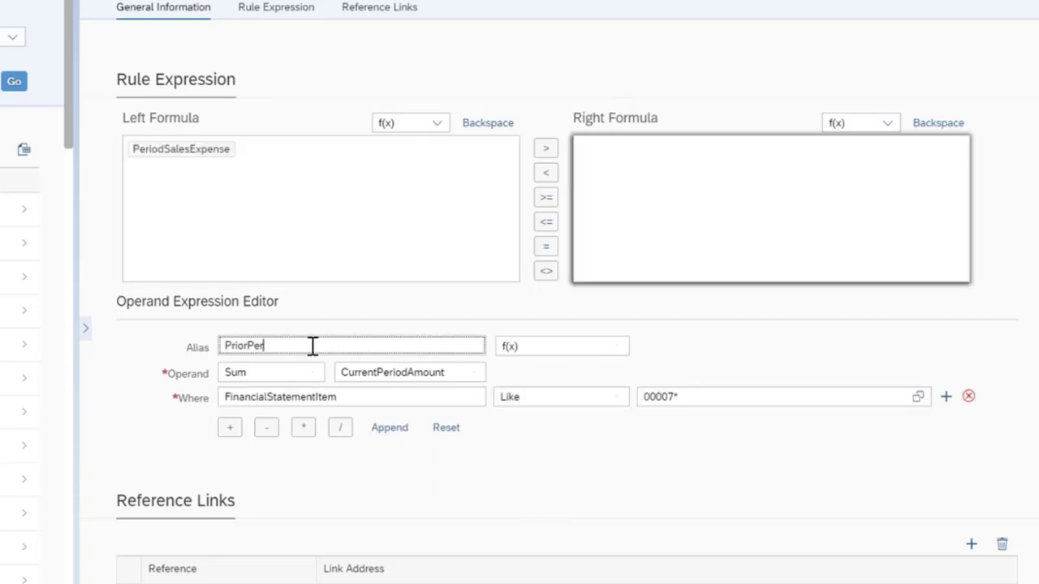
text(iodSalesExpense)
click(475, 375)
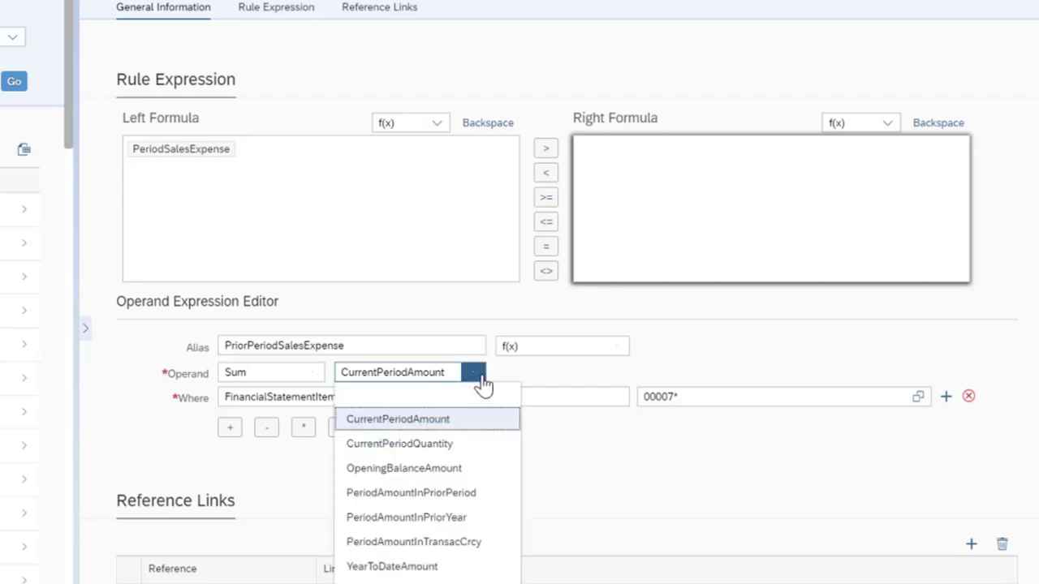
click(490, 517)
click(396, 430)
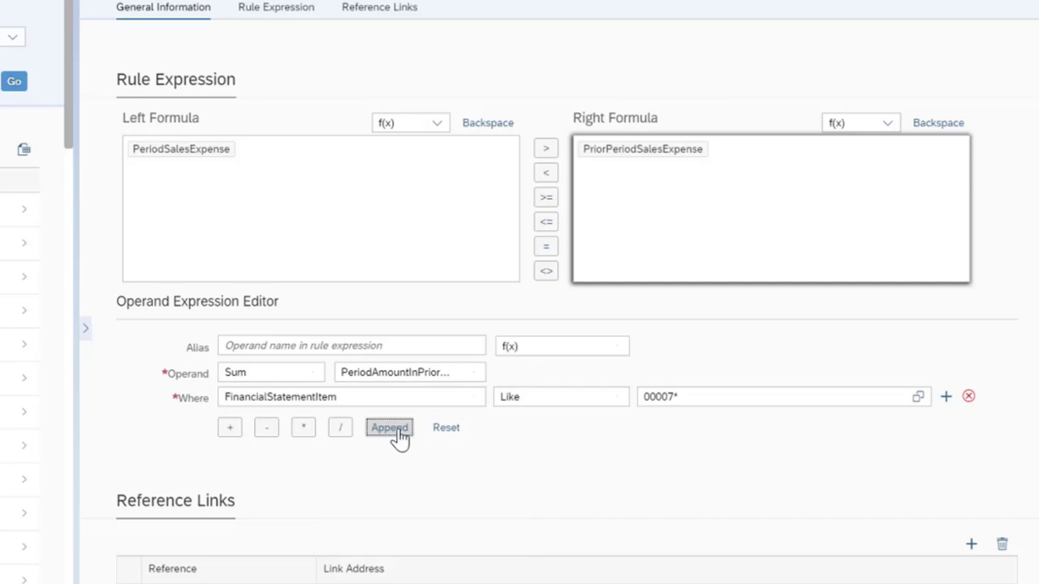
click(546, 222)
scroll(753, 339, up, 3)
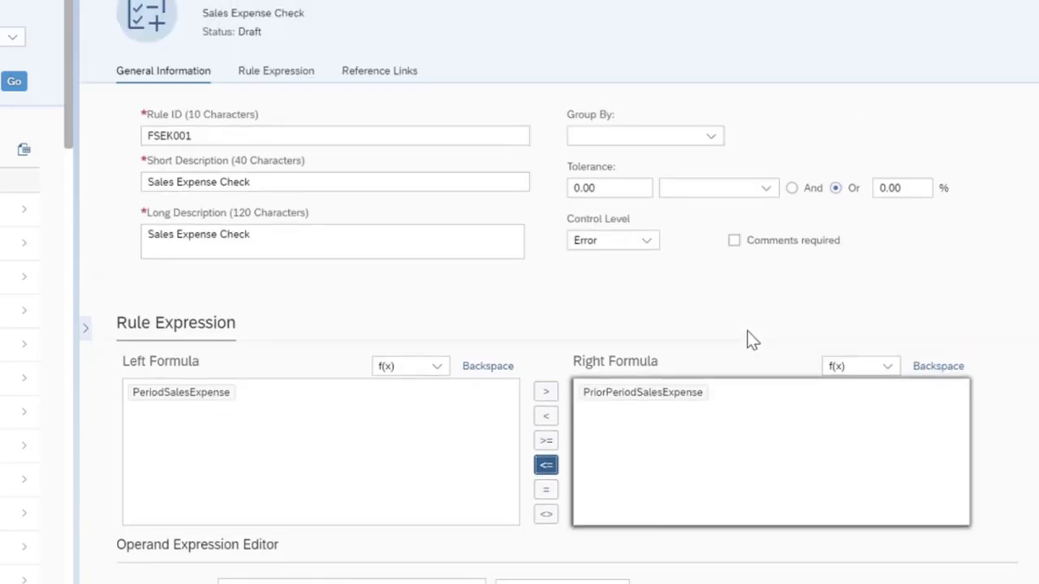
Make FSEK001 require comments on failures, set its tolerance to 30%, and activate it
click(734, 242)
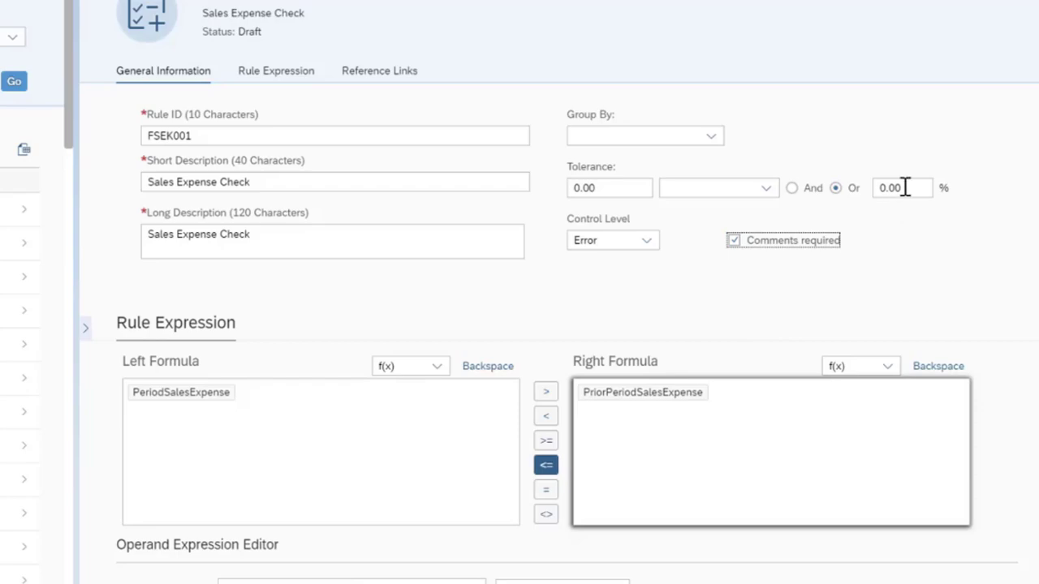
drag(904, 187, 873, 195)
text(30)
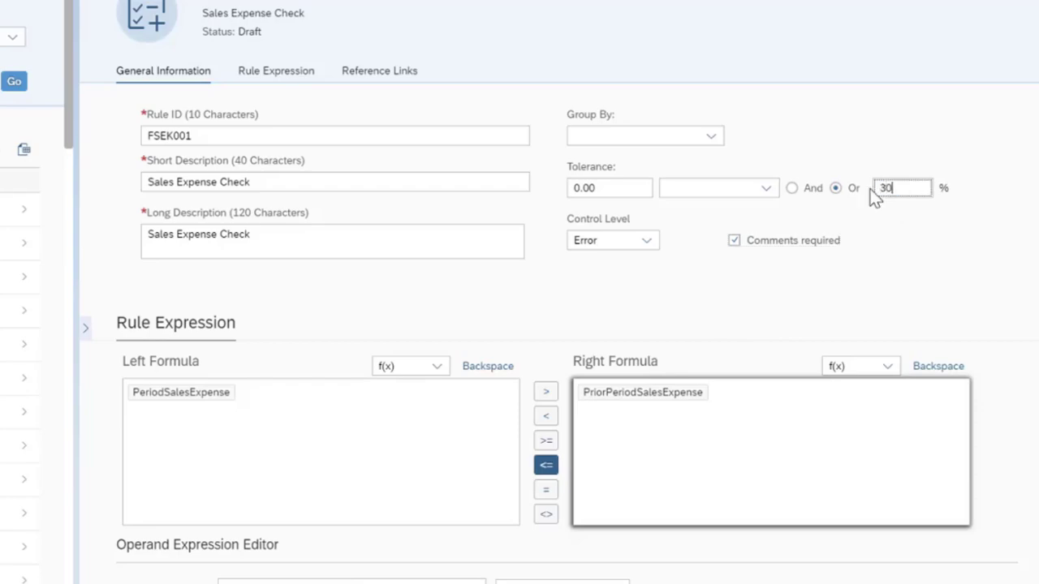
click(932, 579)
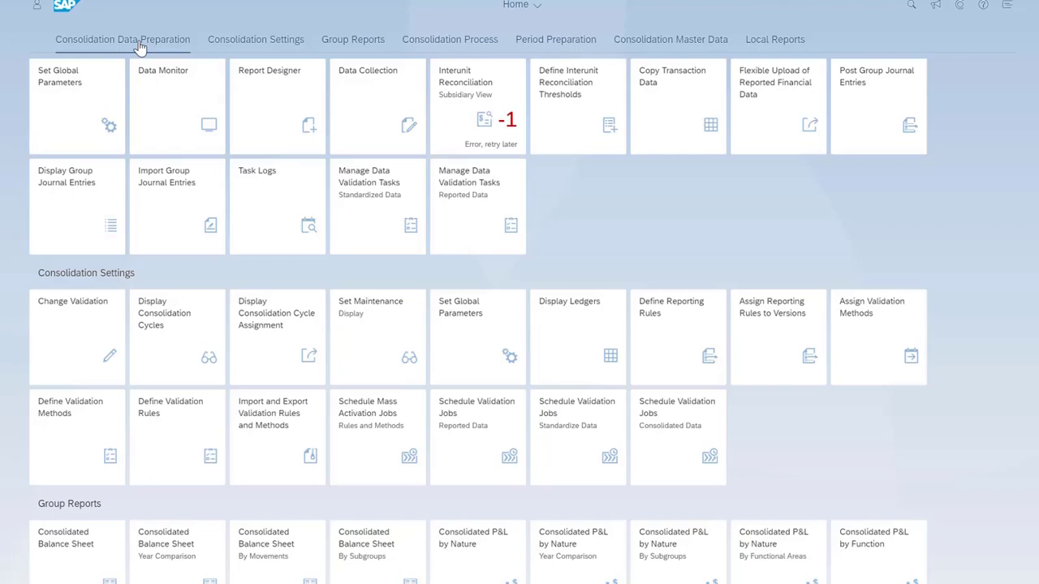
In the Data Monitor, rerun reported data validation for unit S3004 in period 012/2016
click(139, 44)
click(163, 101)
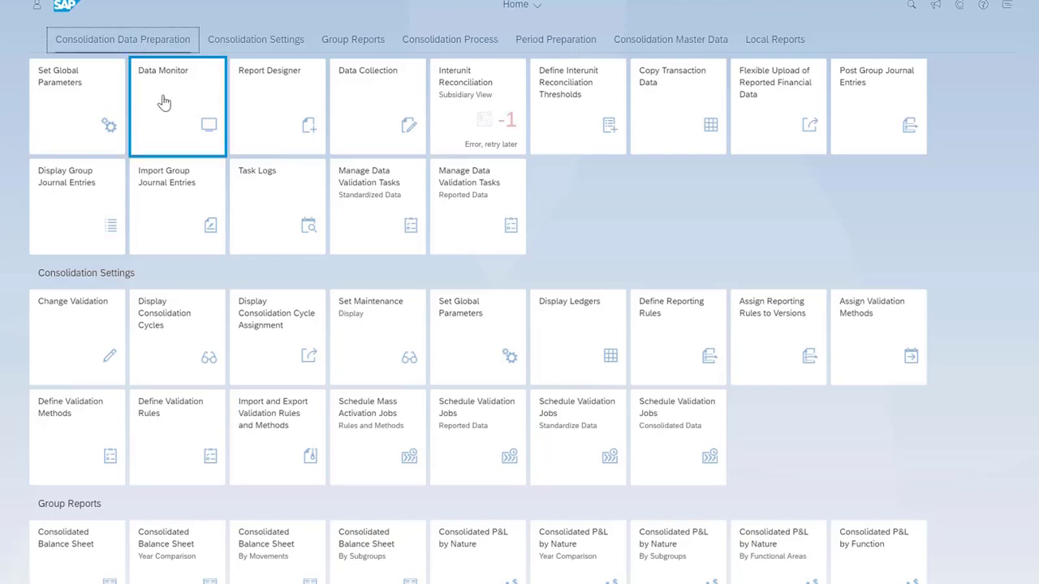
click(164, 101)
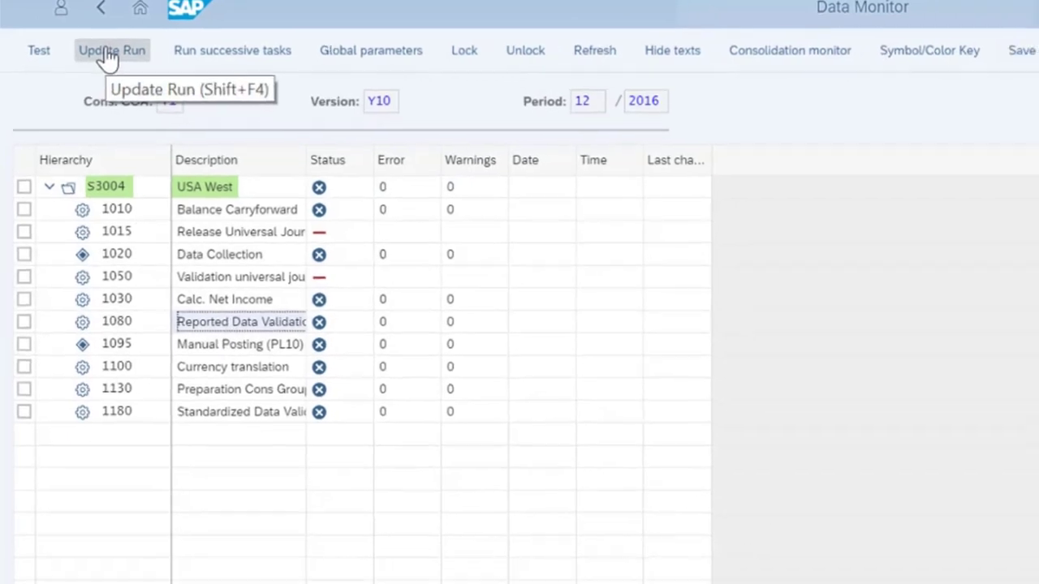
click(114, 57)
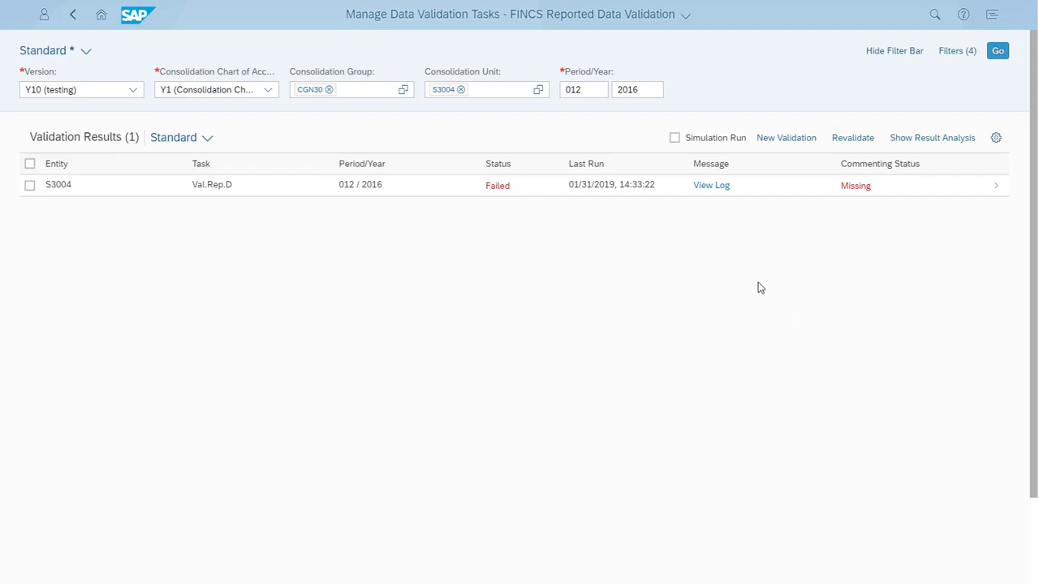
Open S3004's validation result detail, narrow the Description column, and show FSEK001's formula details
click(797, 189)
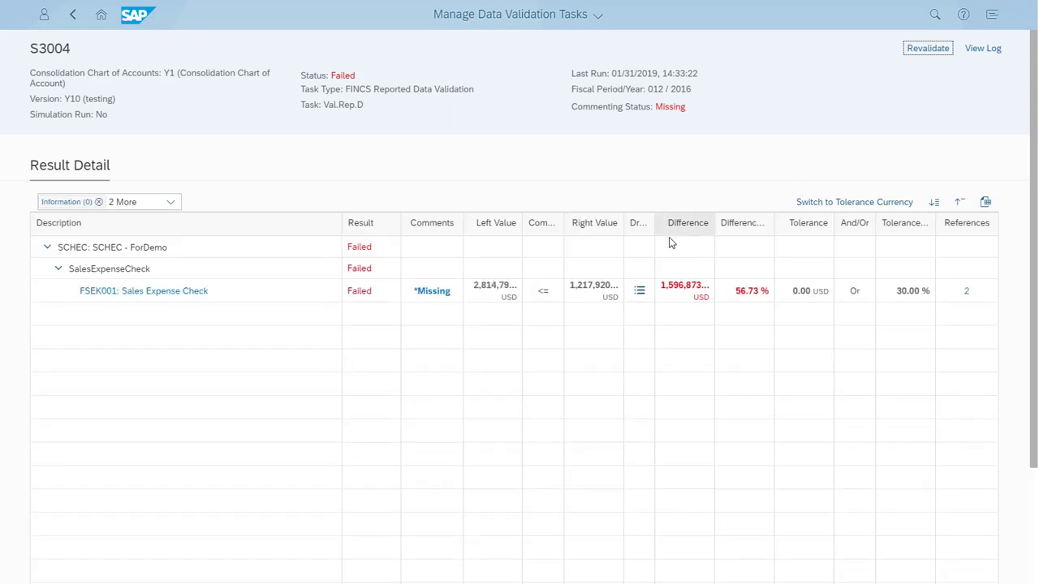
drag(343, 224, 272, 230)
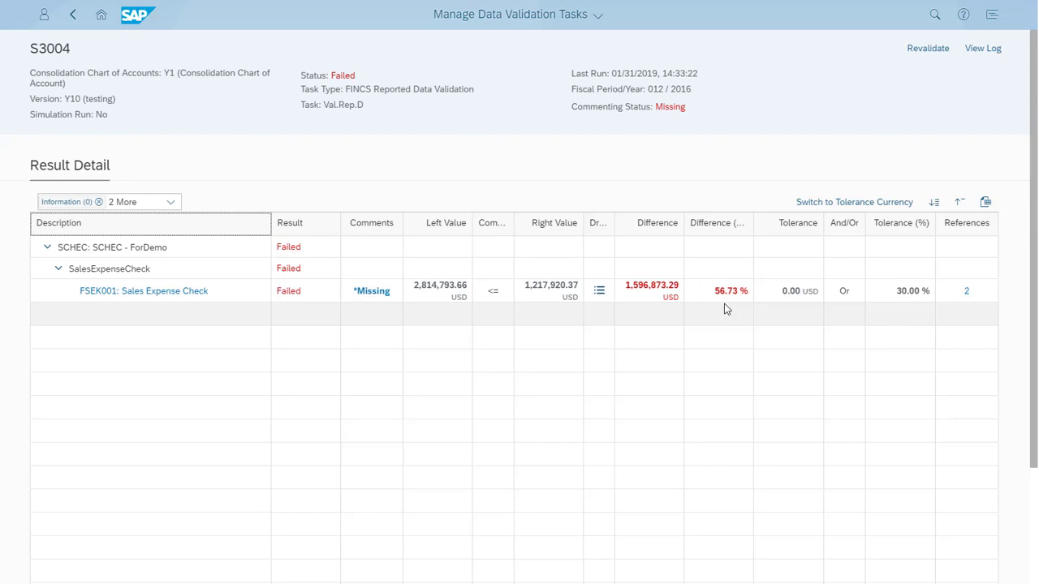
click(598, 292)
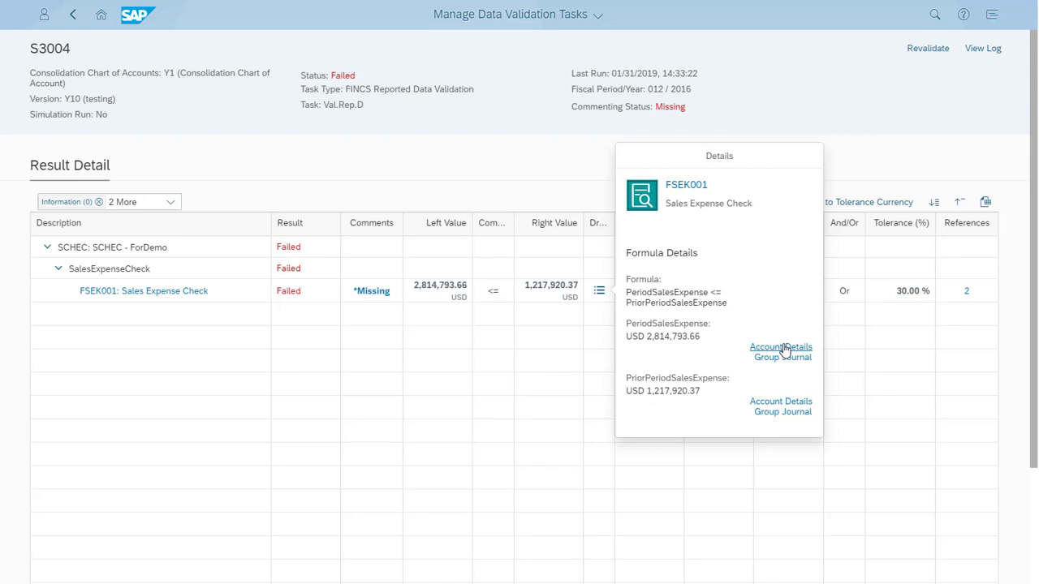
List the four account items behind PeriodSalesExpense, totalling USD 2,814,793.66
click(780, 347)
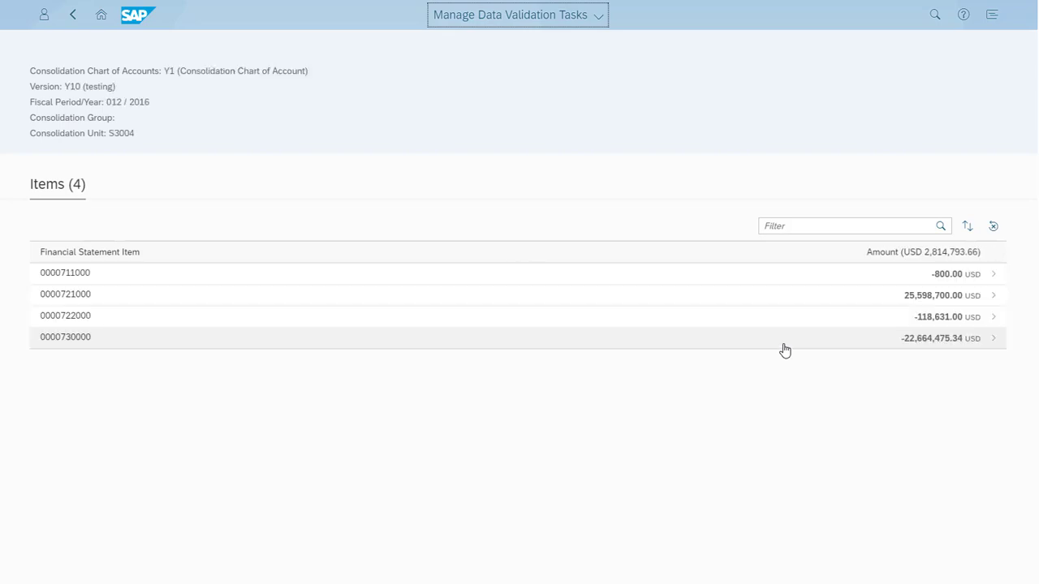
Inspect the group journal entries and their filters behind FSEK001's value
click(73, 17)
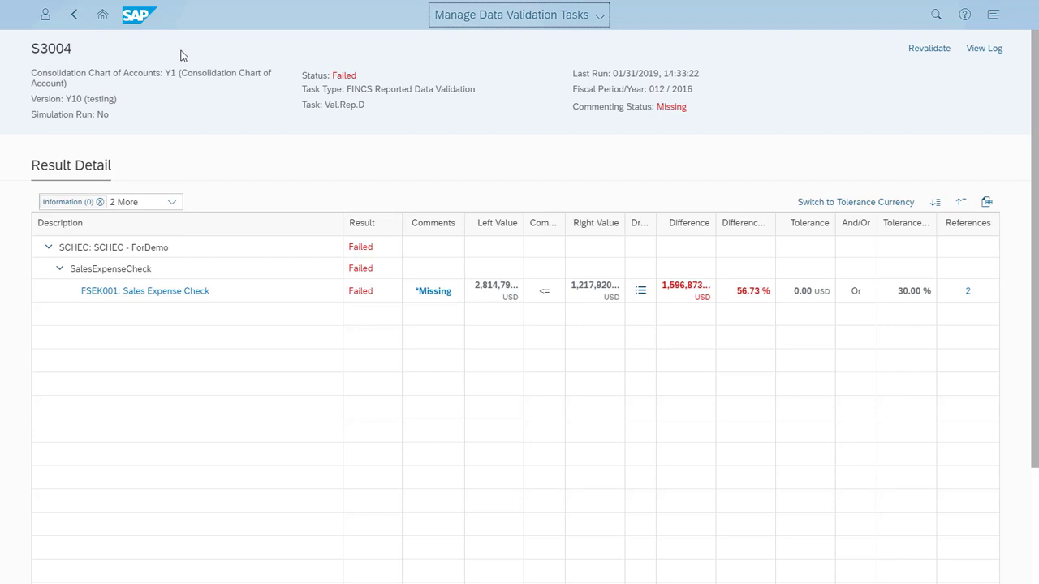
click(641, 293)
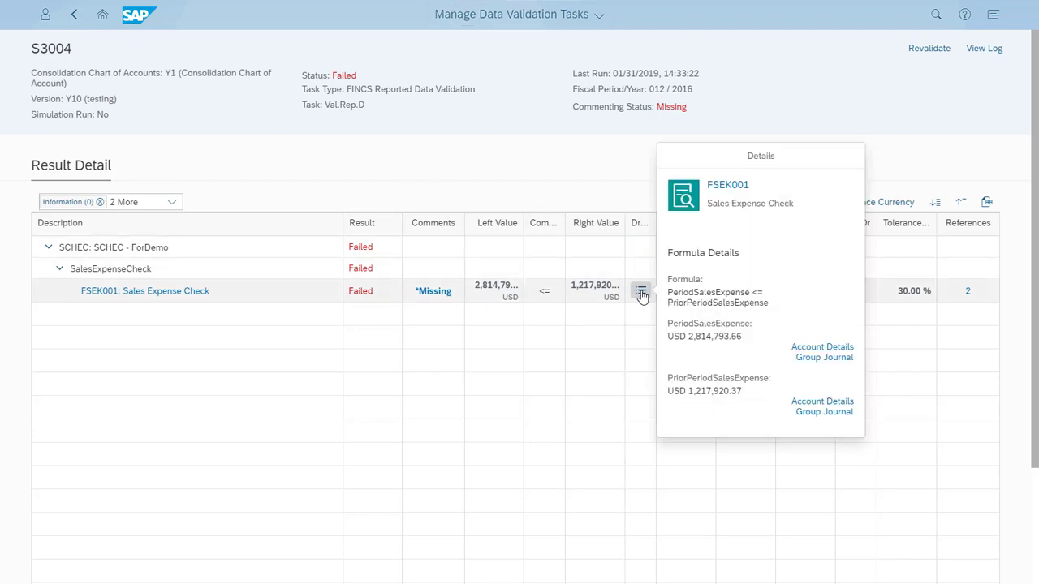
click(824, 358)
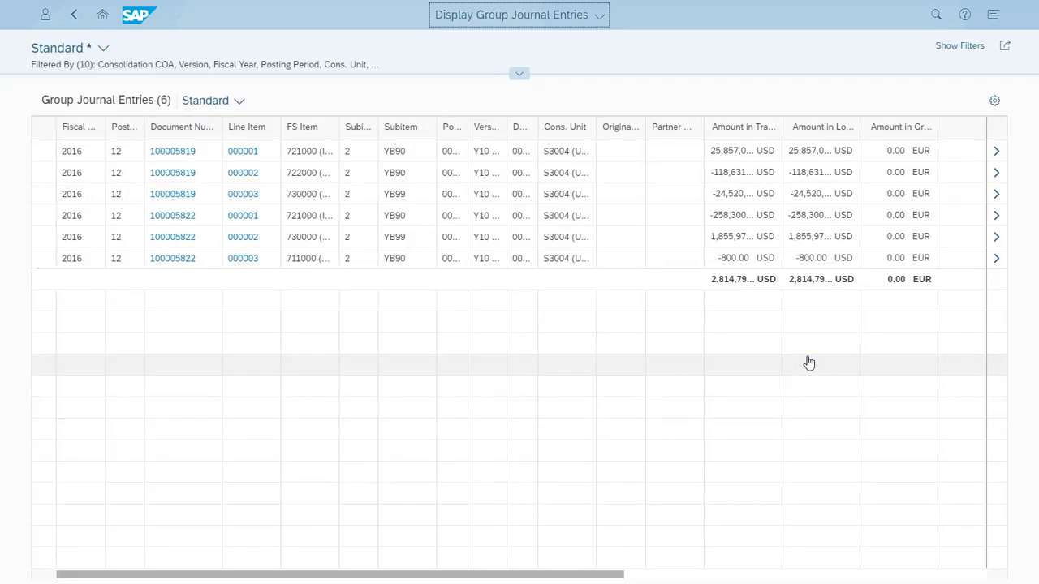
click(520, 78)
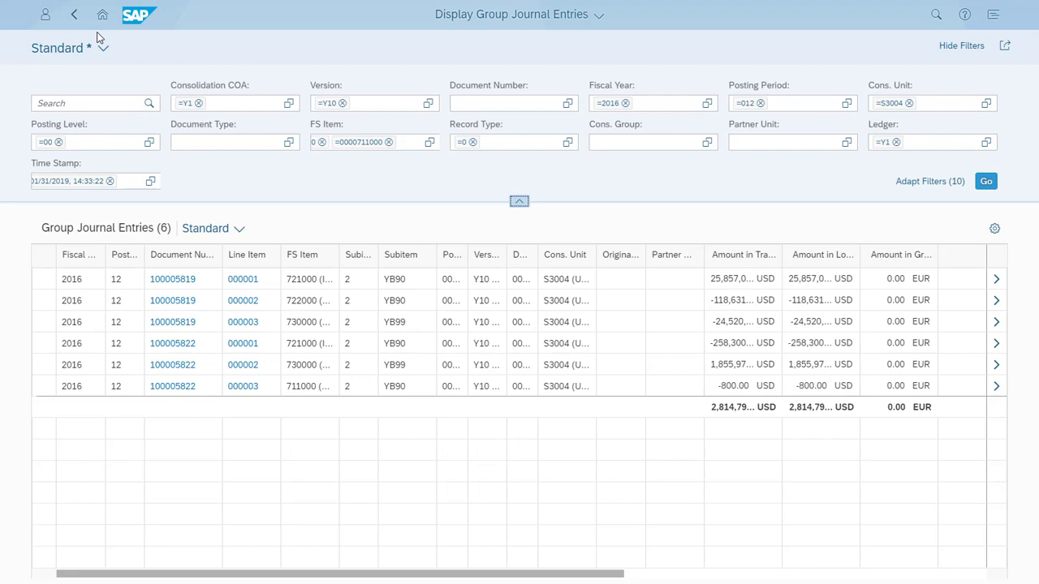
Back on the S3004 result detail, include successful checks SEK002–SEK005 in the list
click(74, 14)
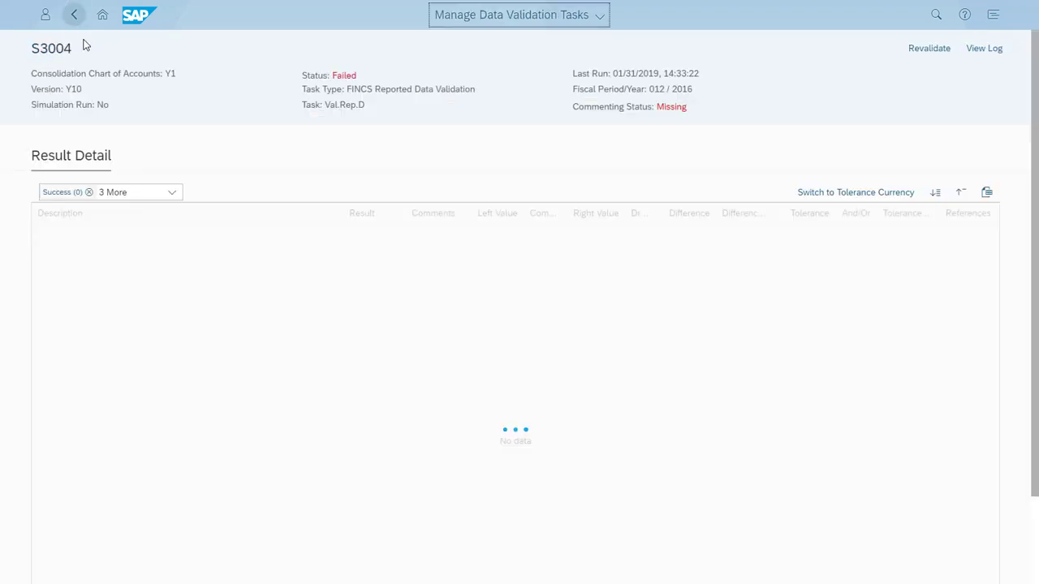
click(171, 202)
click(98, 282)
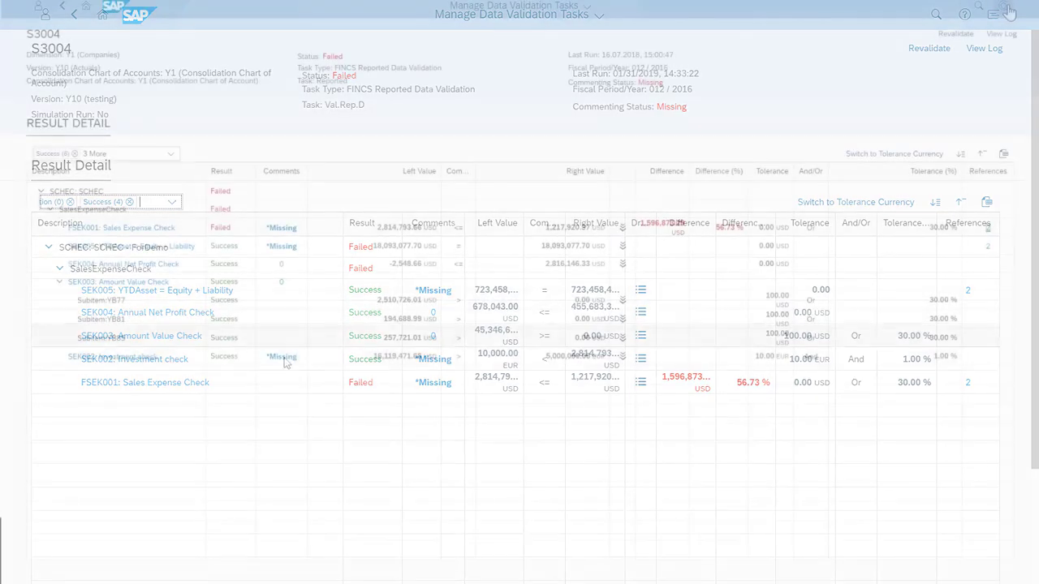
In the Sales Expense Check chat, write 'Please add comment on the failed result'
click(1006, 8)
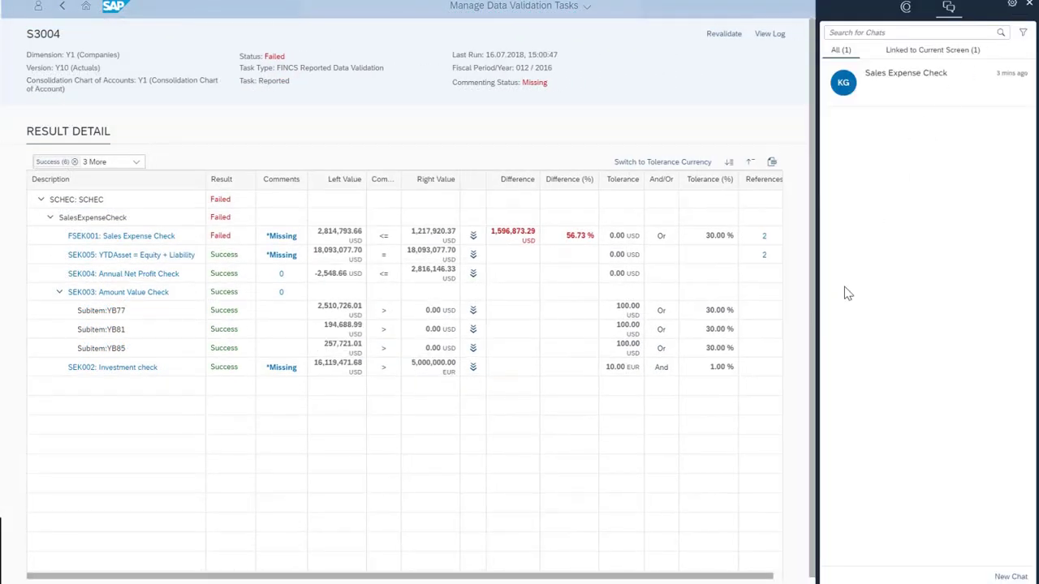
click(925, 87)
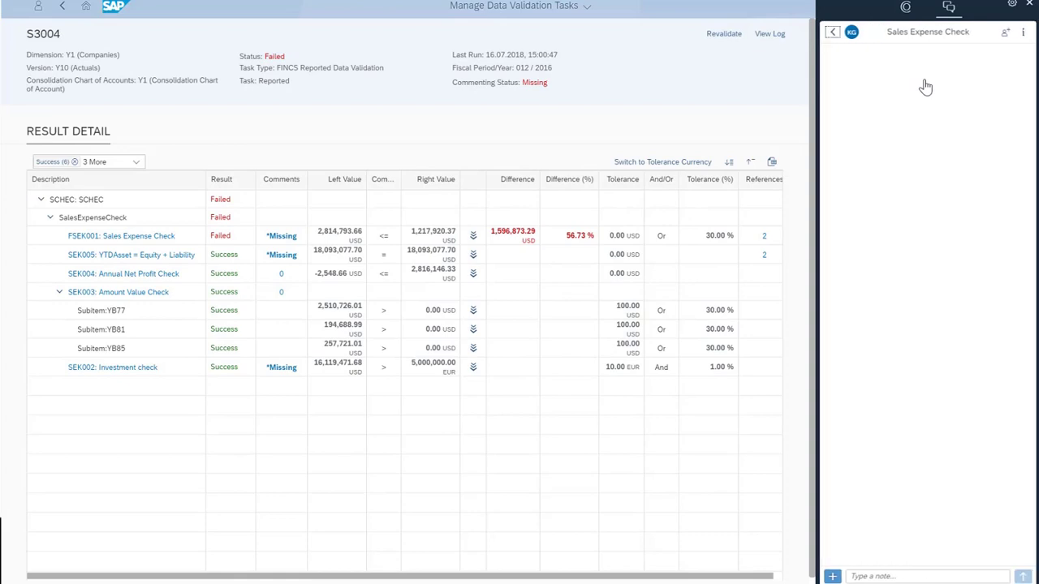
click(878, 576)
text(Please add commen)
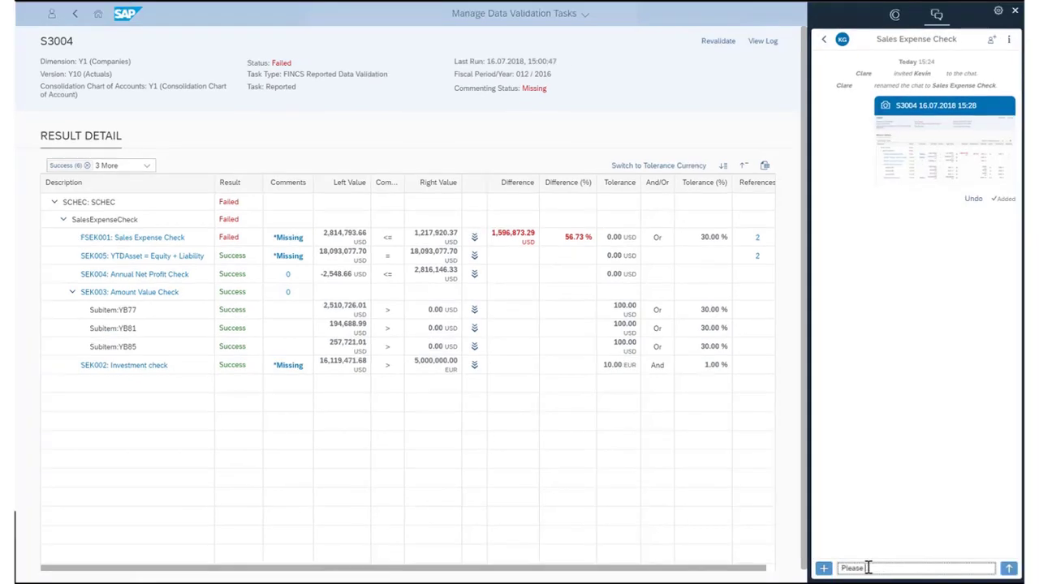
text(t on the failed result)
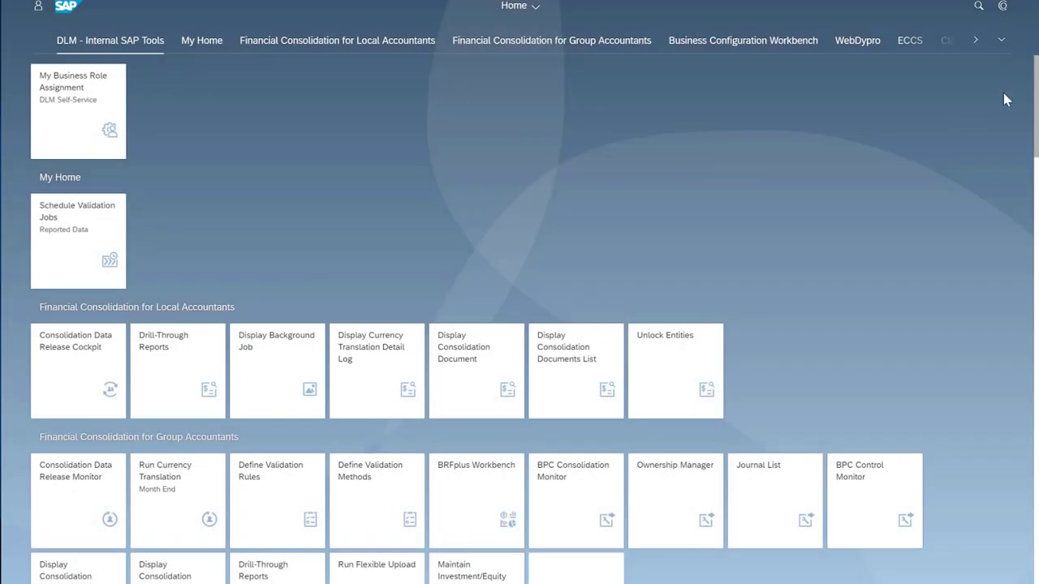
View the S3004 screenshot shared in the Sales Expense Check chat, then close the preview
click(1003, 6)
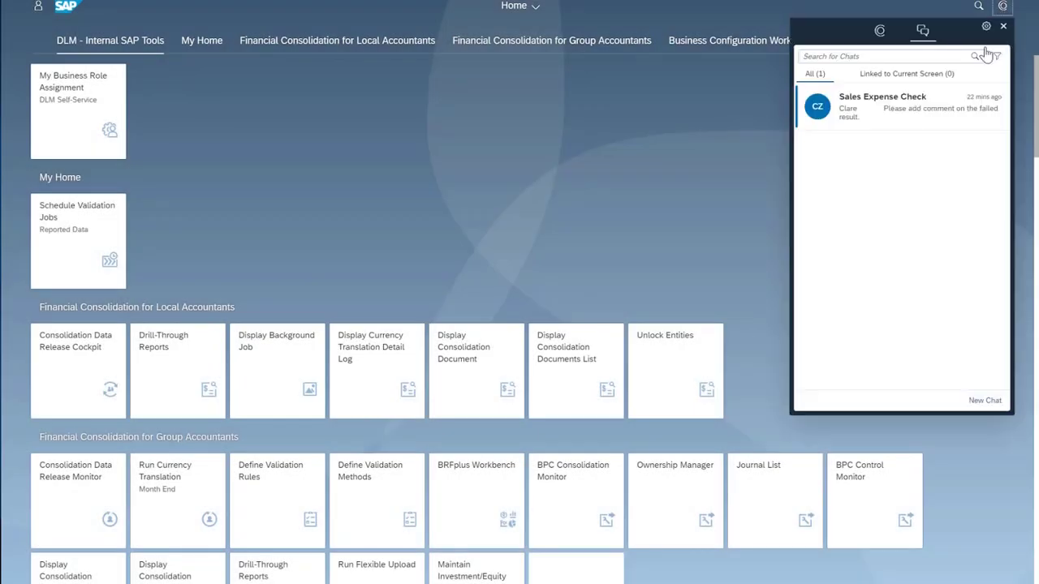
click(915, 118)
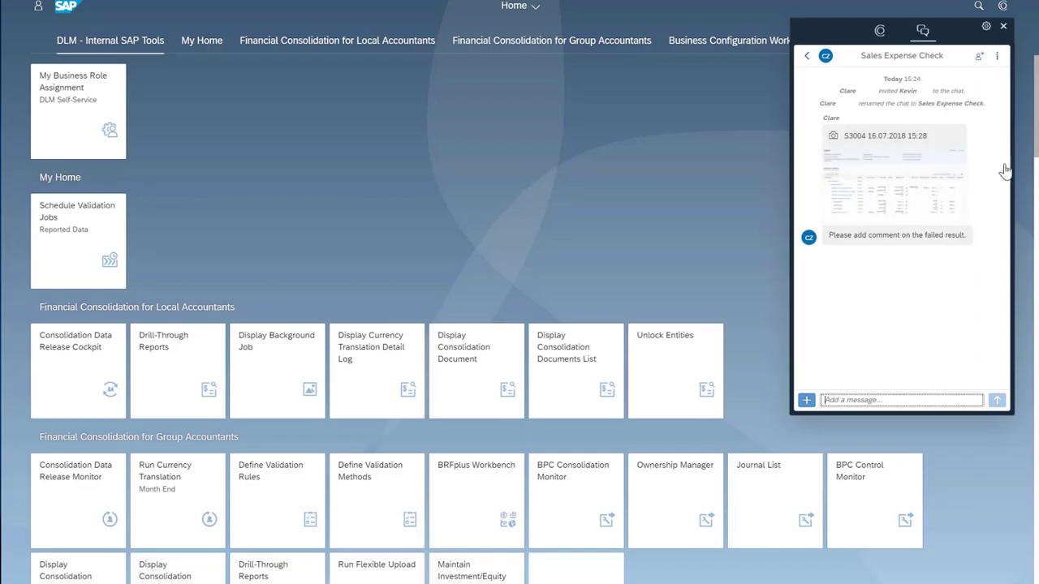
click(914, 186)
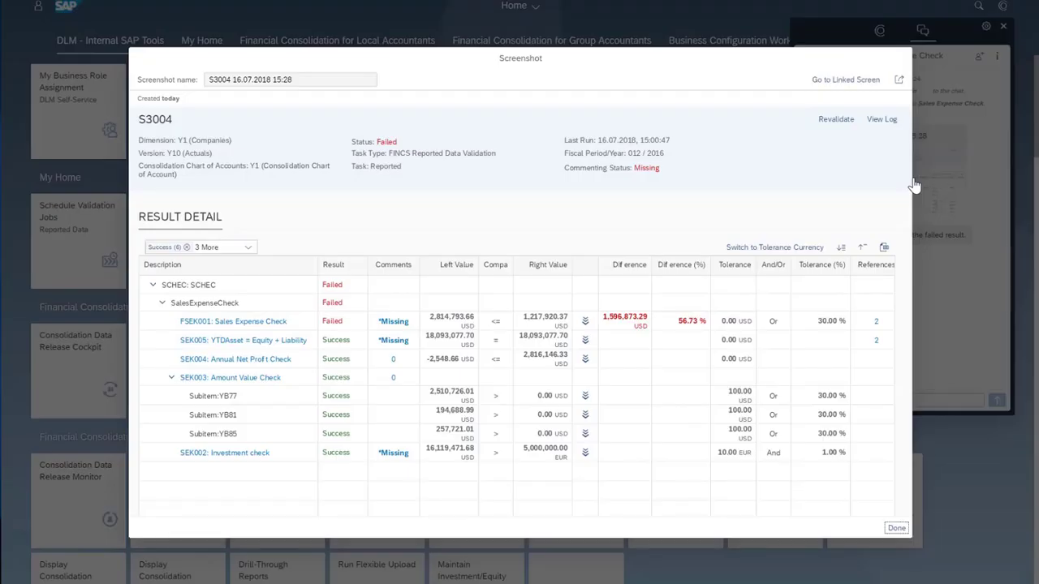
click(897, 528)
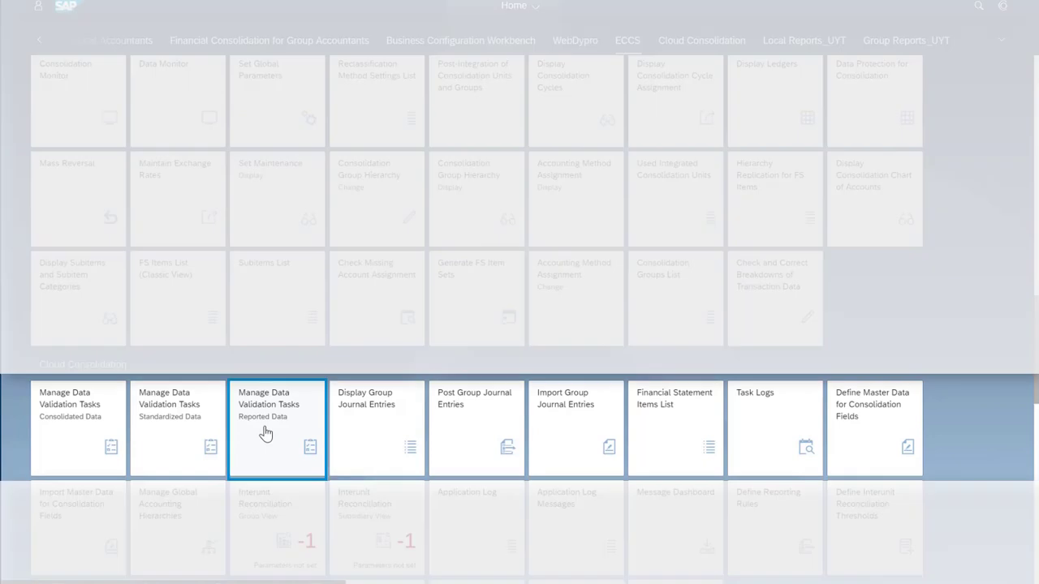
Search the reported-data validation tasks and open the S3004 result detail
click(265, 434)
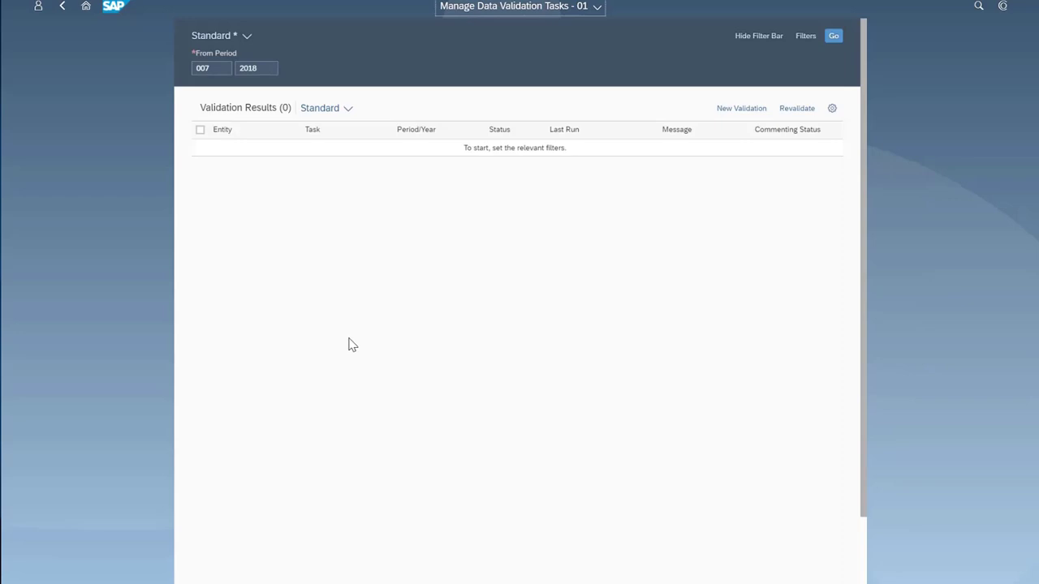
click(834, 38)
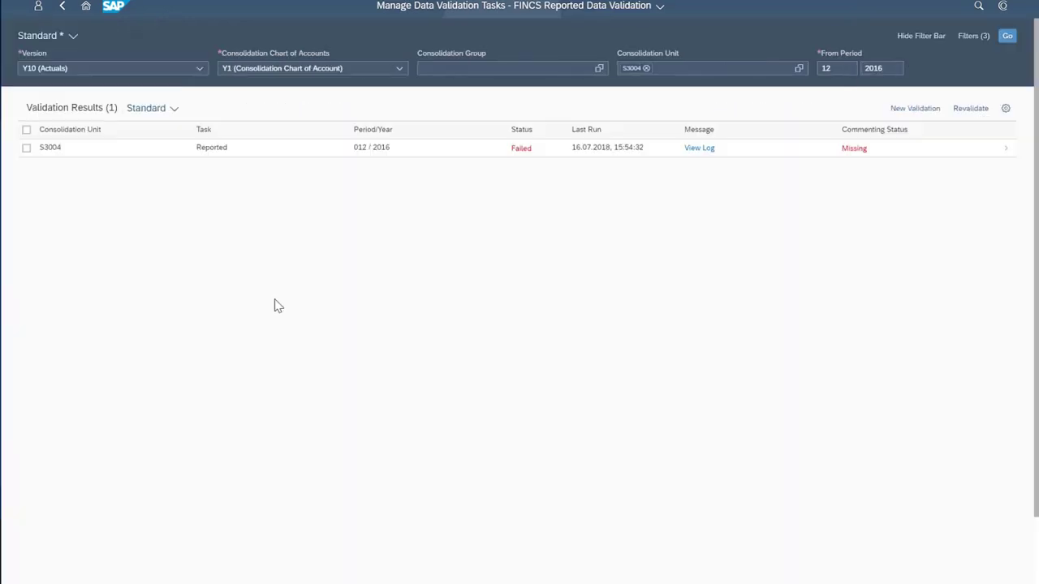
click(448, 154)
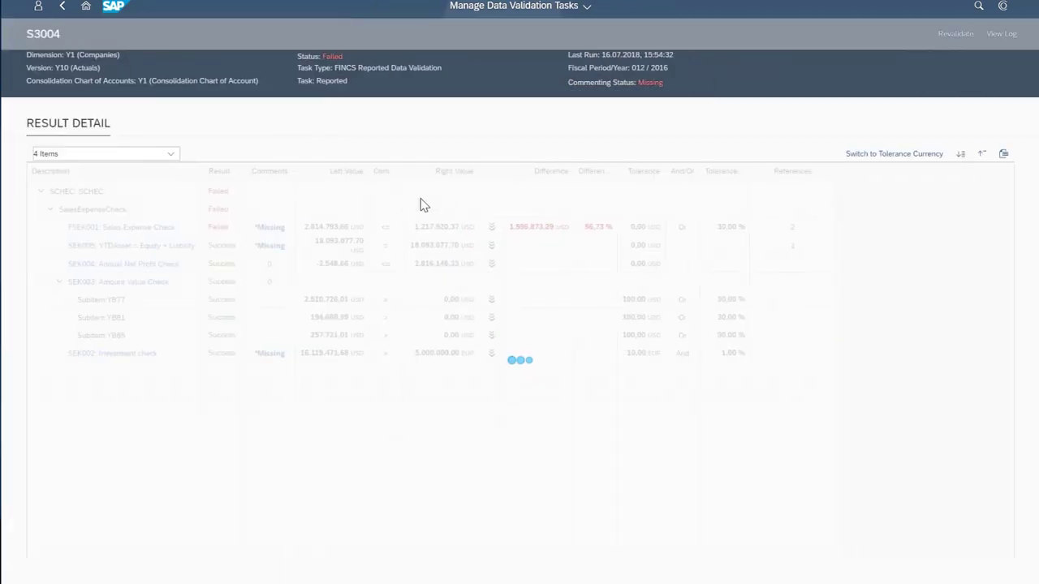
Post the comment 'It has been approved by management for special case support.' on failed FSEK001
click(269, 230)
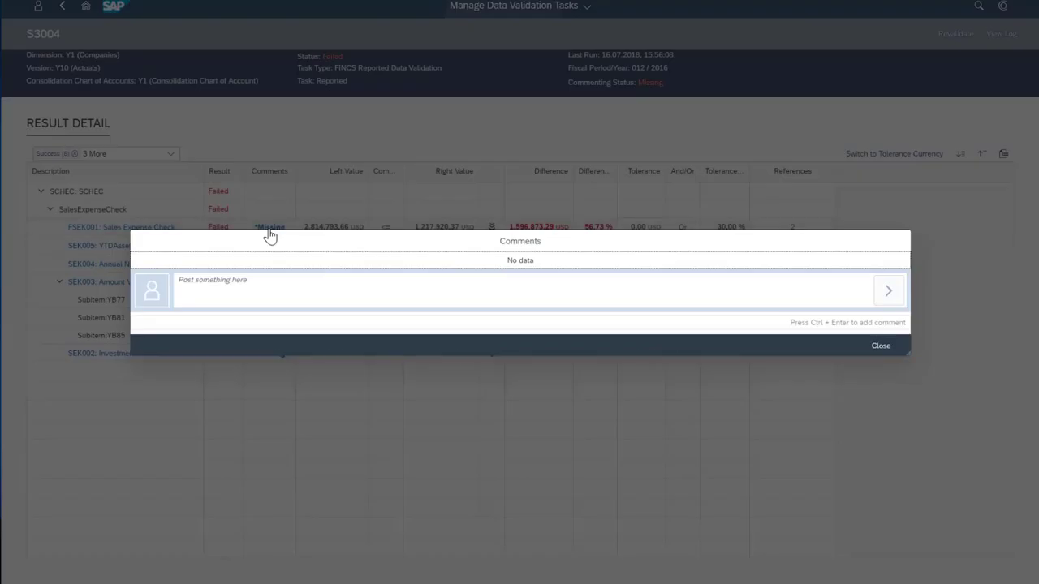
click(248, 284)
text(It)
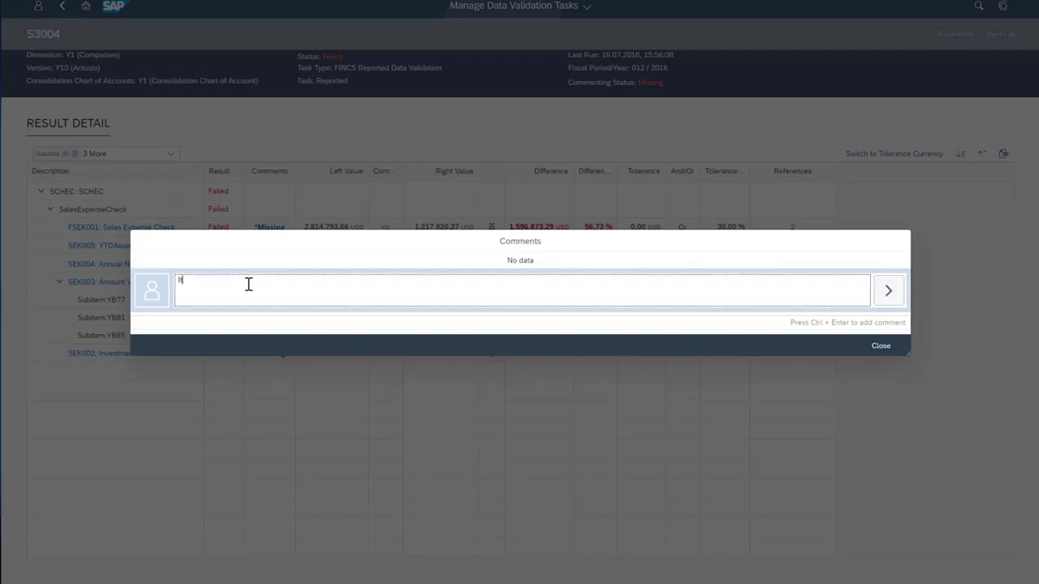
text( has been approved by management for special case support)
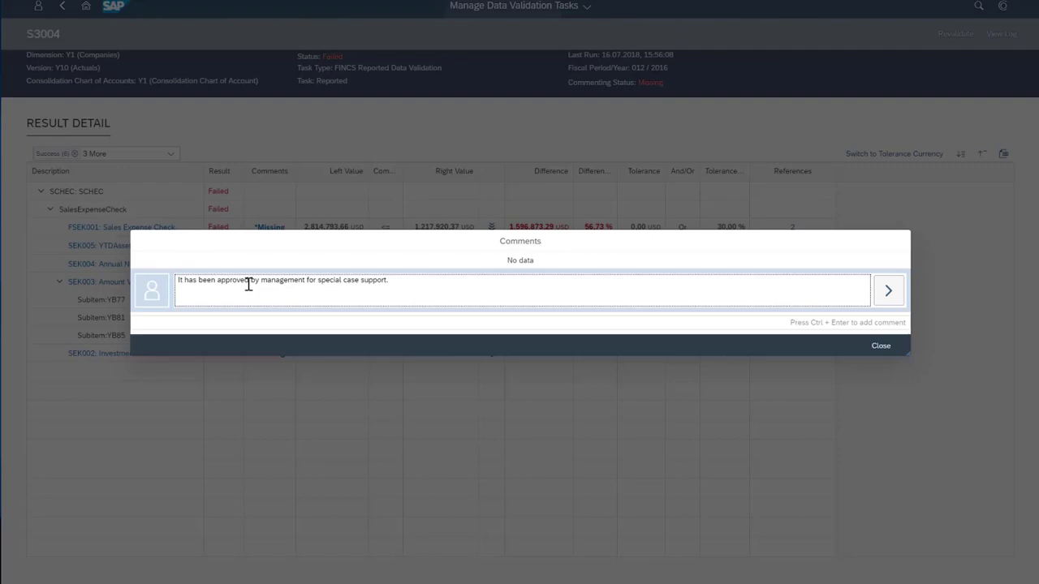
text(.)
click(888, 291)
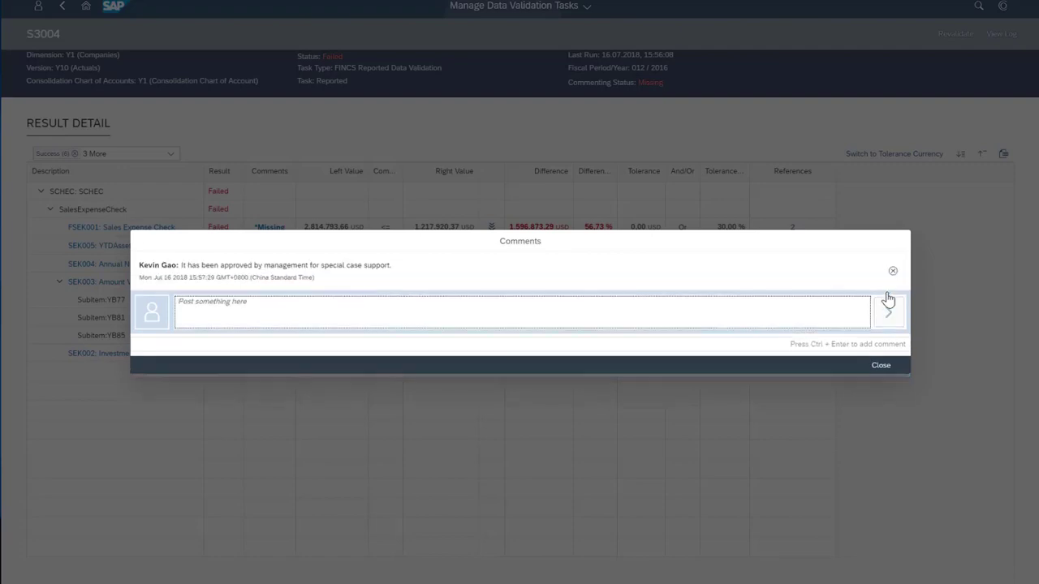
click(881, 357)
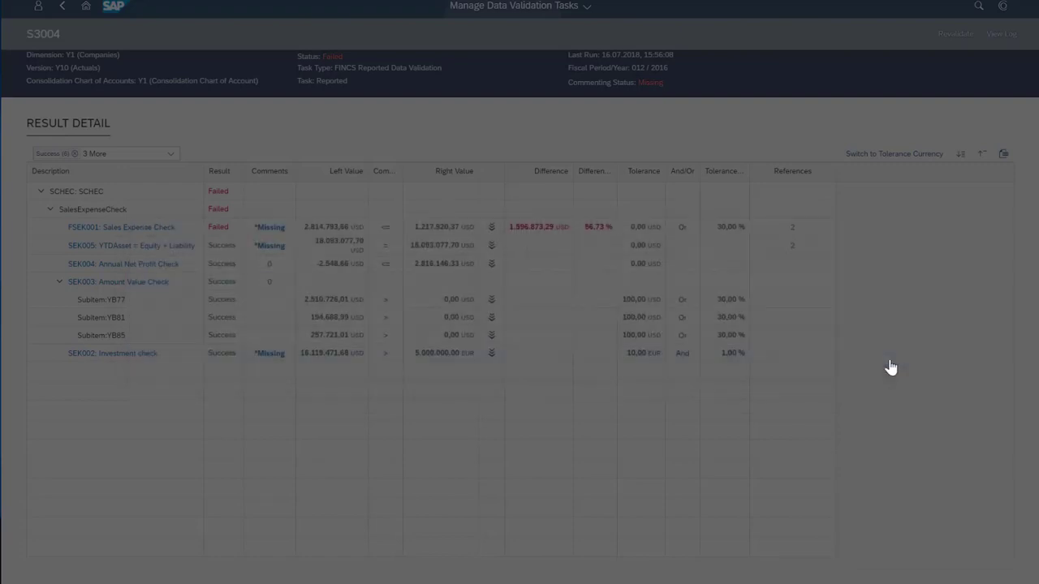
Post the note 'Updated the comment in the failed validation result.' in the Sales Expense Check CoPilot chat
click(1002, 5)
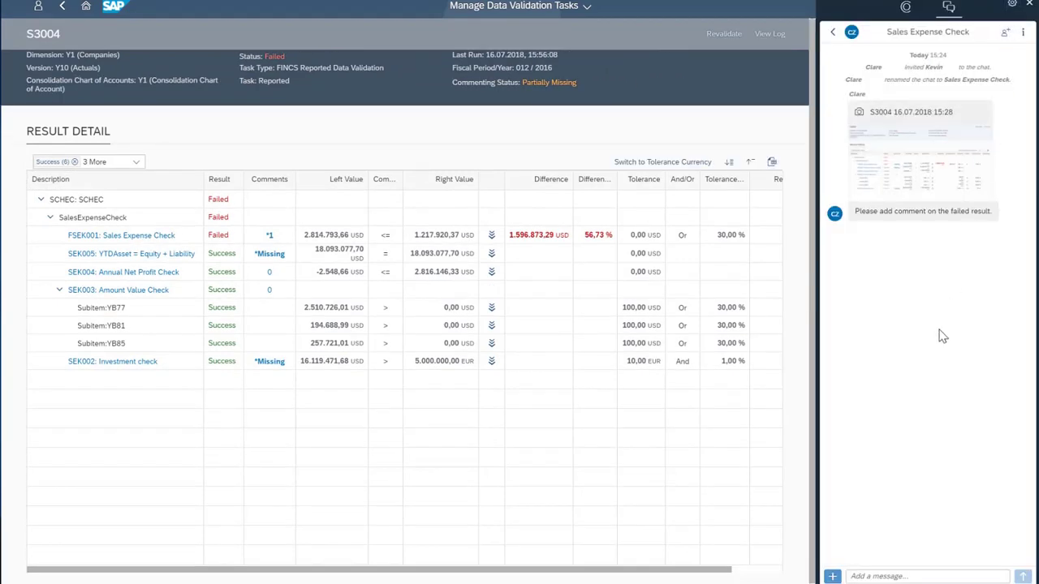
click(875, 576)
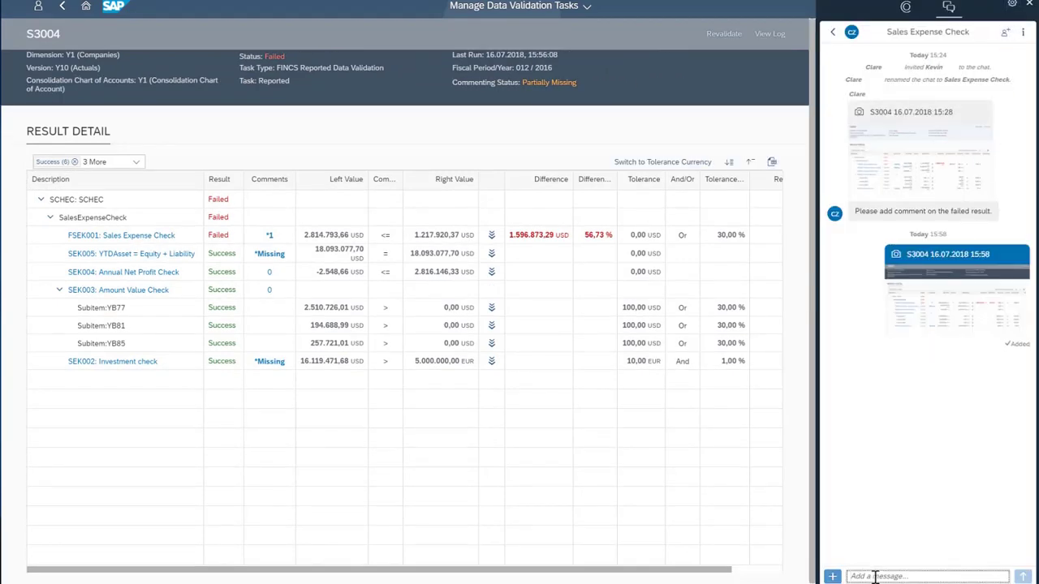
text(Updated the comment in the)
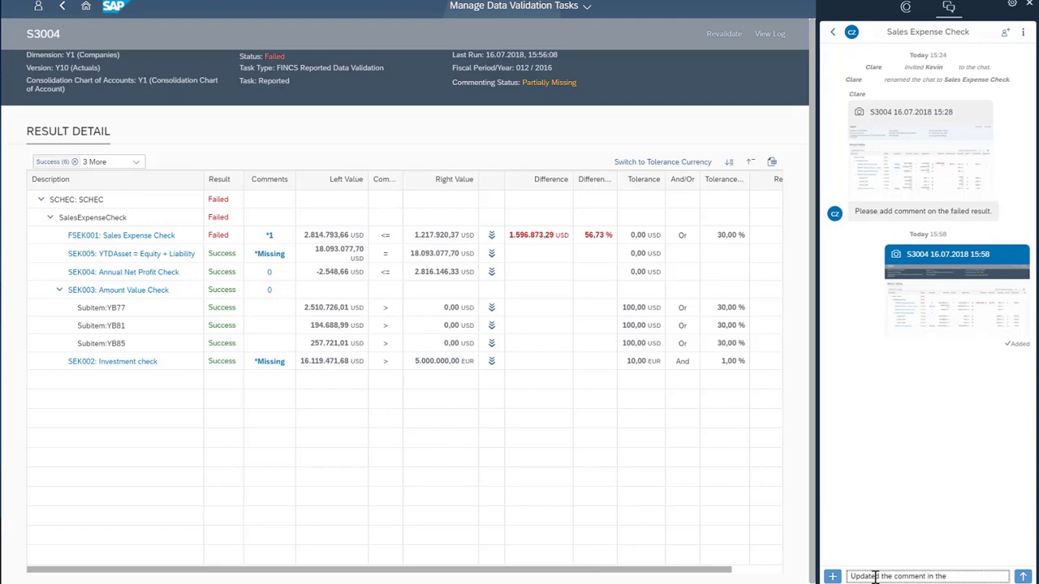
text( failed validation result.)
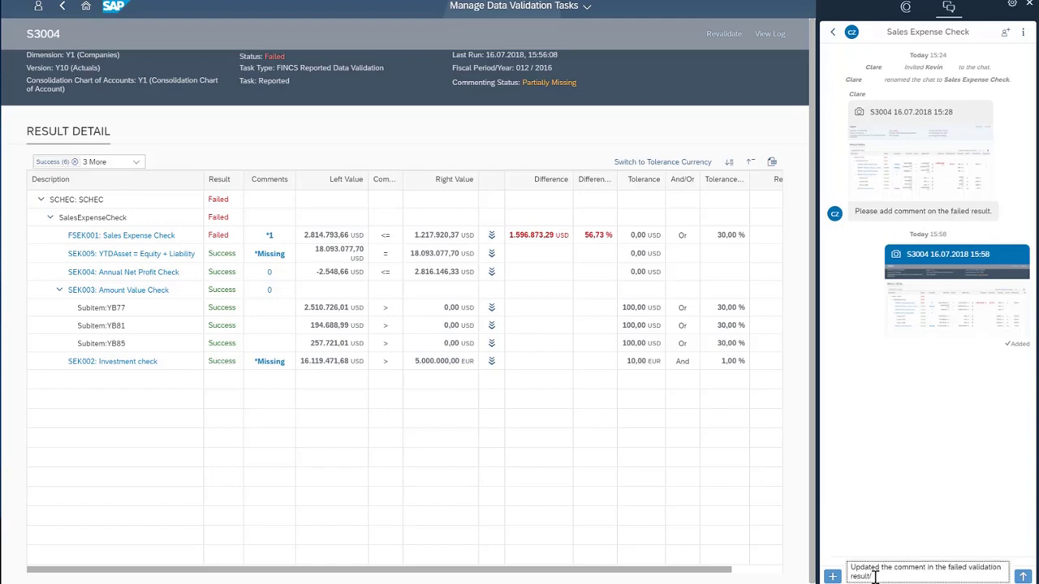
key(Return)
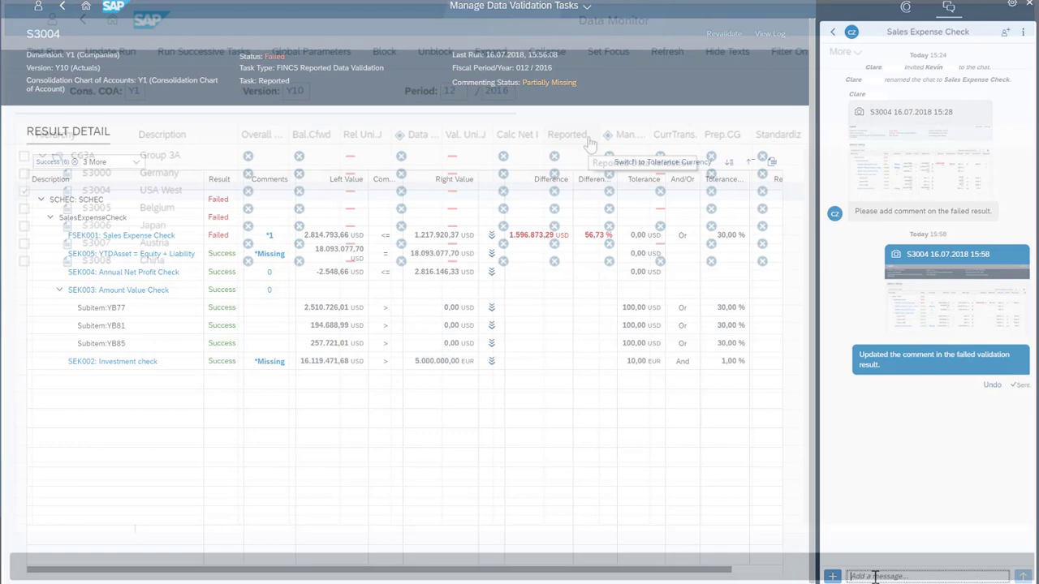